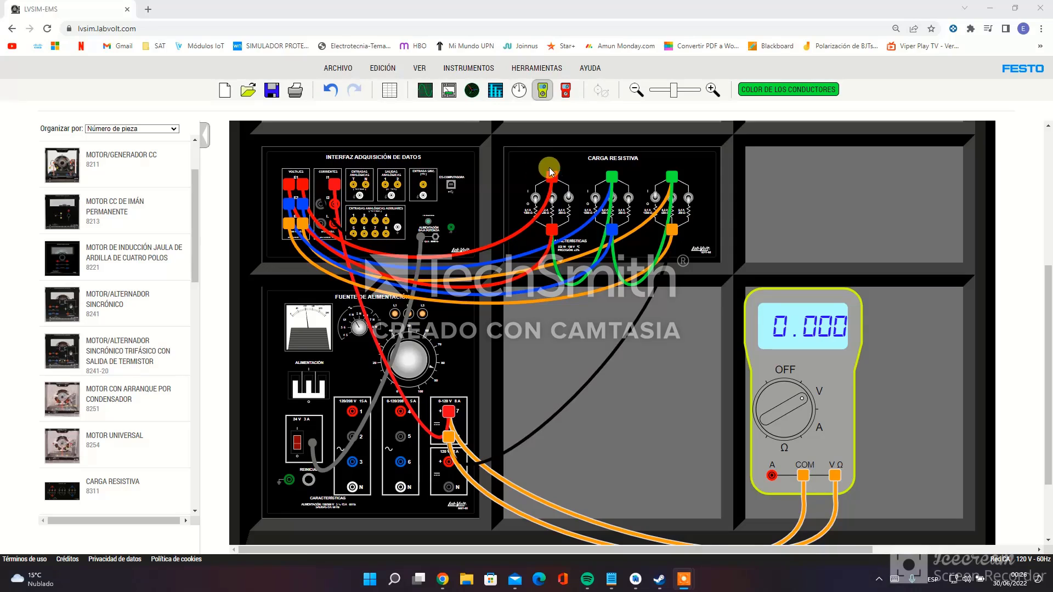
# Switch on the 24 V supply and the main power of the power supply module (Fuente de alimentación).
pyautogui.moveTo(550, 171); pyautogui.dragTo(555, 233)
pyautogui.click(300, 442)
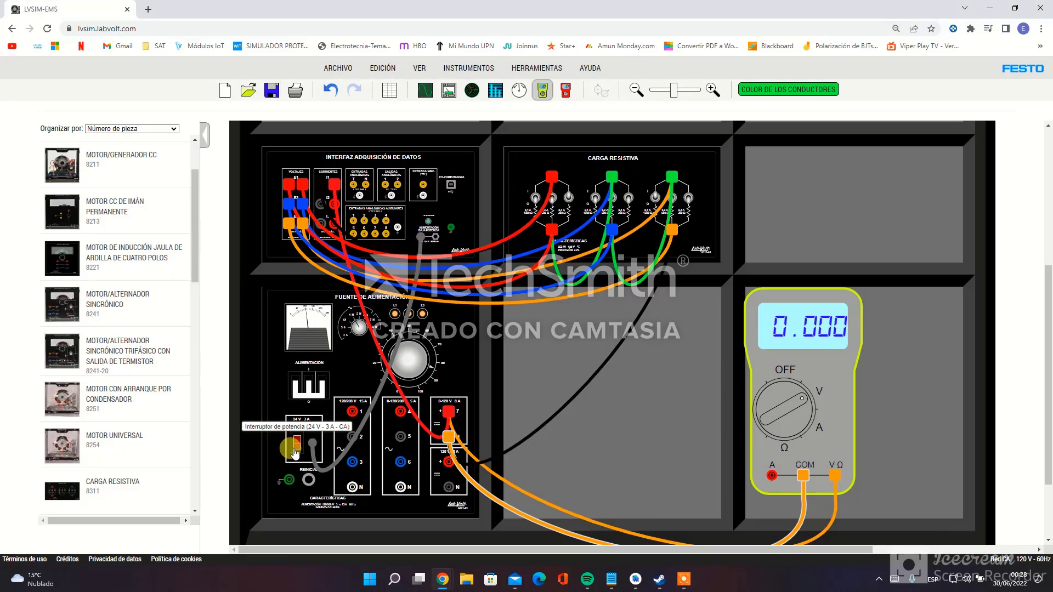
pyautogui.click(290, 441)
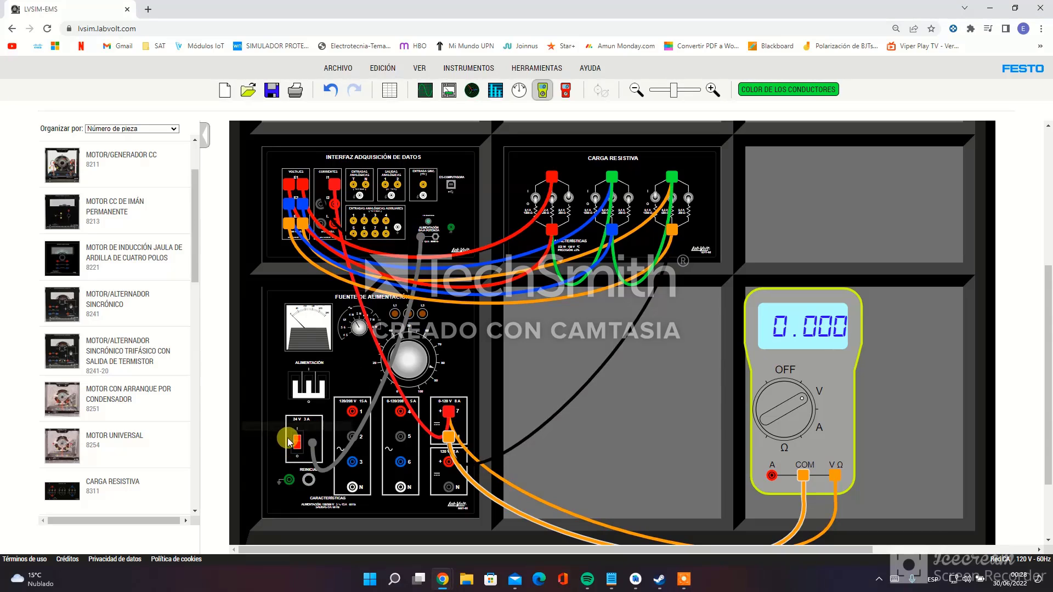
pyautogui.click(313, 398)
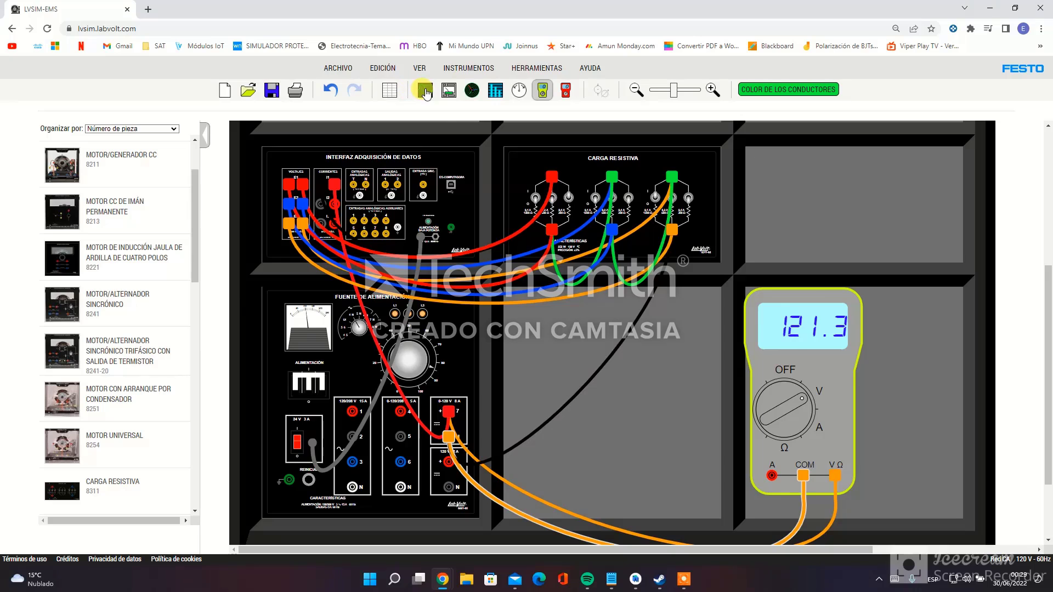
# Open the metering window (Aparatos de medición), reposition it over the workspace, and start continuous refresh of its readings.
pyautogui.click(449, 91)
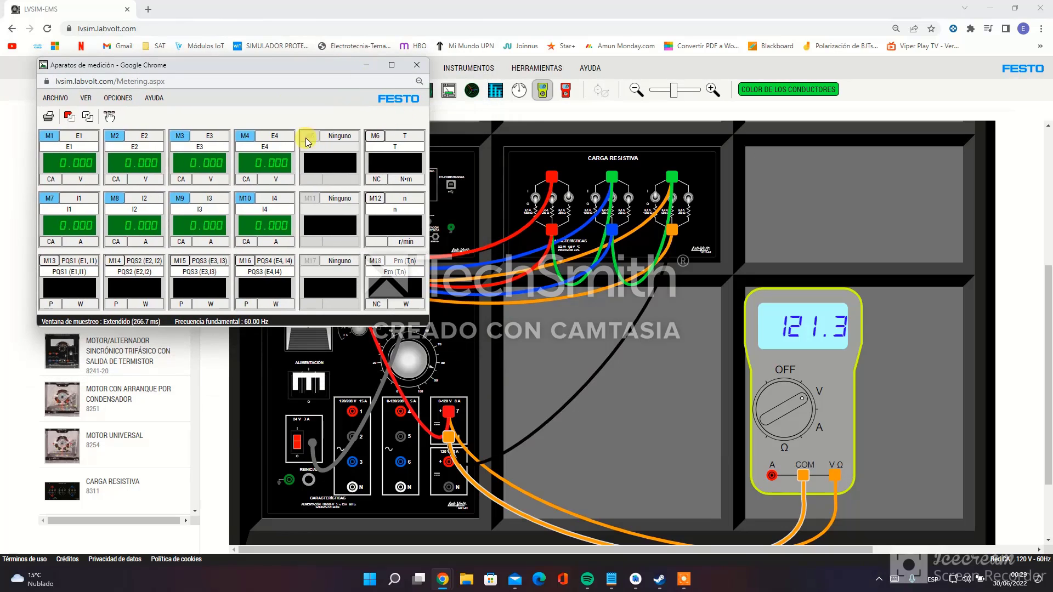
pyautogui.moveTo(270, 67)
pyautogui.mouseDown()
pyautogui.moveTo(257, 63)
pyautogui.moveTo(277, 66)
pyautogui.mouseUp()
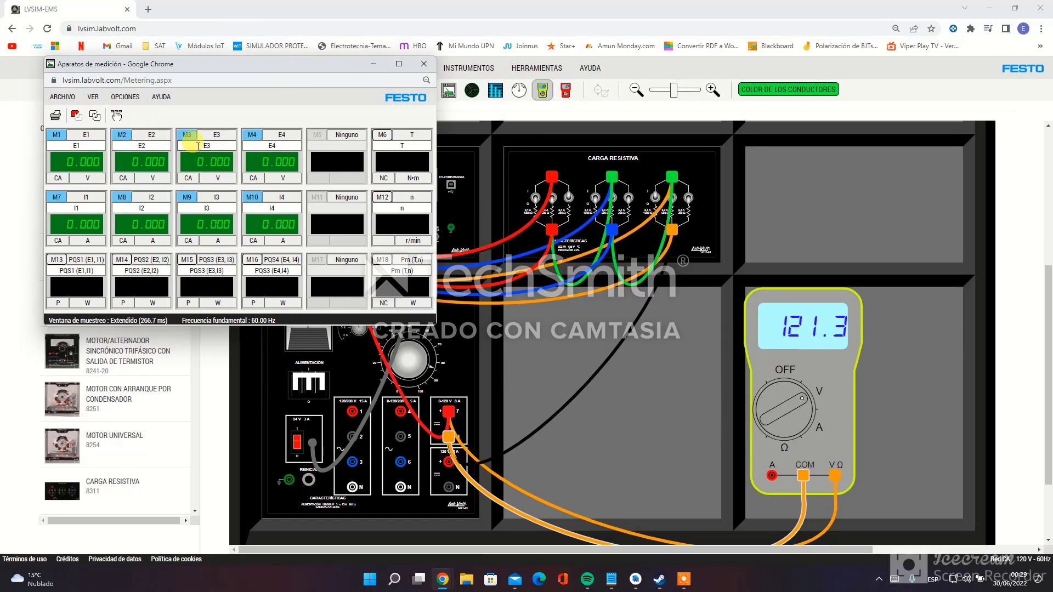
pyautogui.moveTo(228, 70); pyautogui.dragTo(339, 280)
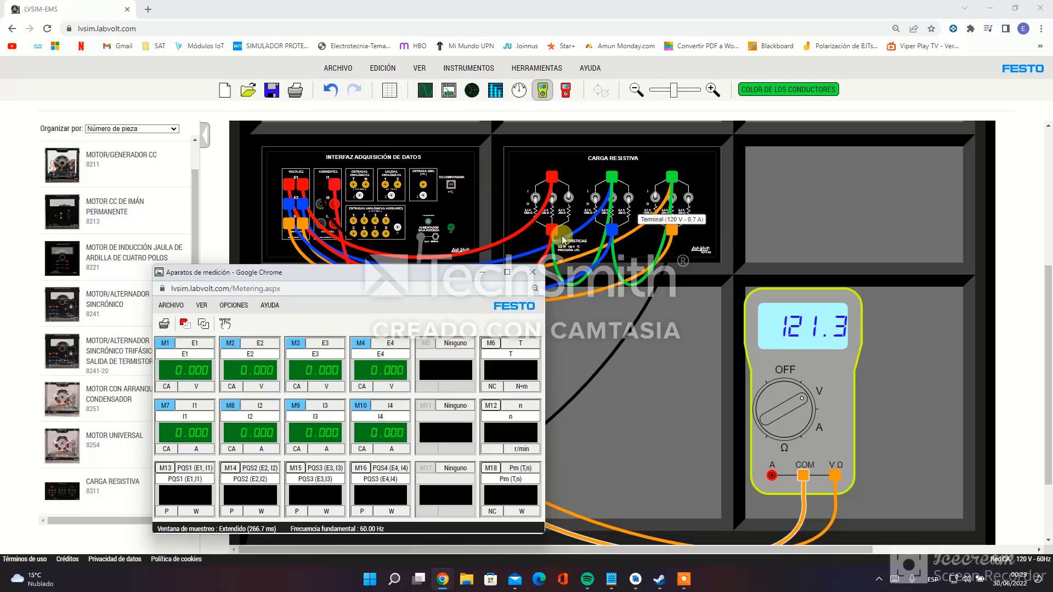
pyautogui.moveTo(340, 273); pyautogui.dragTo(276, 130)
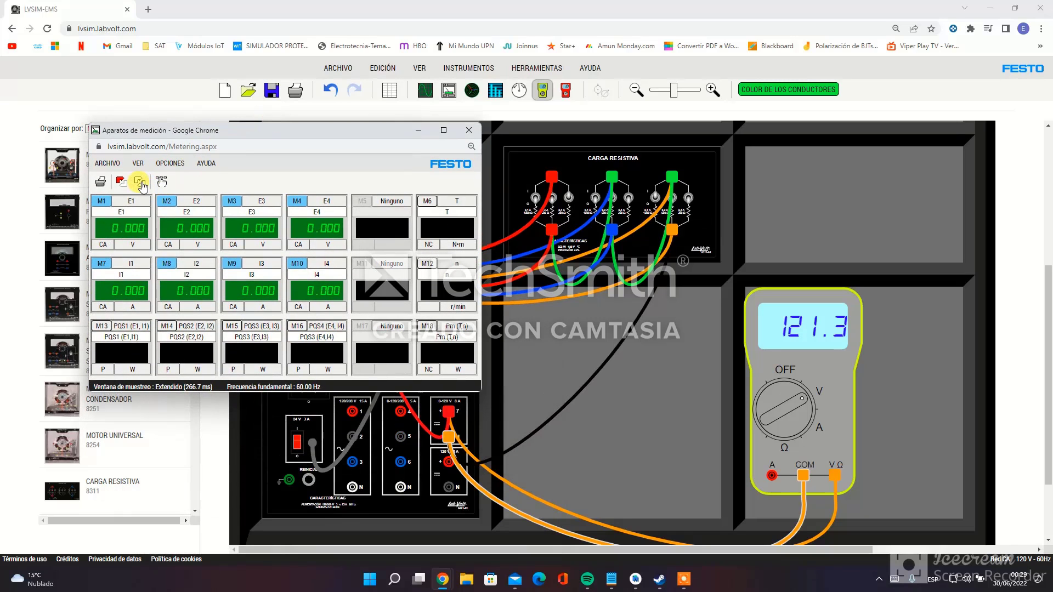
pyautogui.click(140, 184)
pyautogui.moveTo(236, 131); pyautogui.dragTo(184, 67)
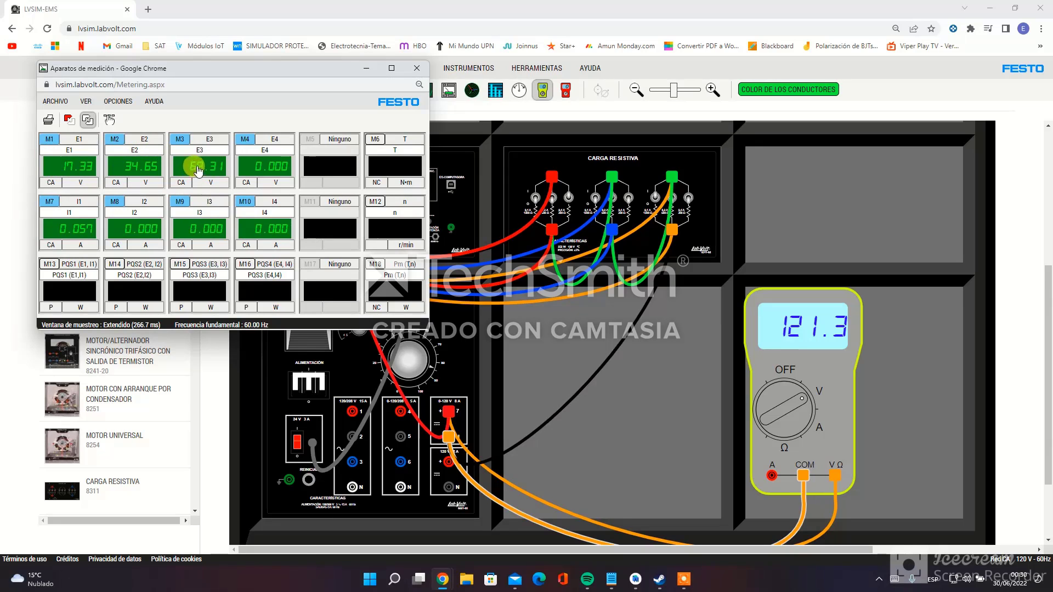
# Find and open the Windows calculator, move it aside, and return to the metering window.
pyautogui.click(395, 579)
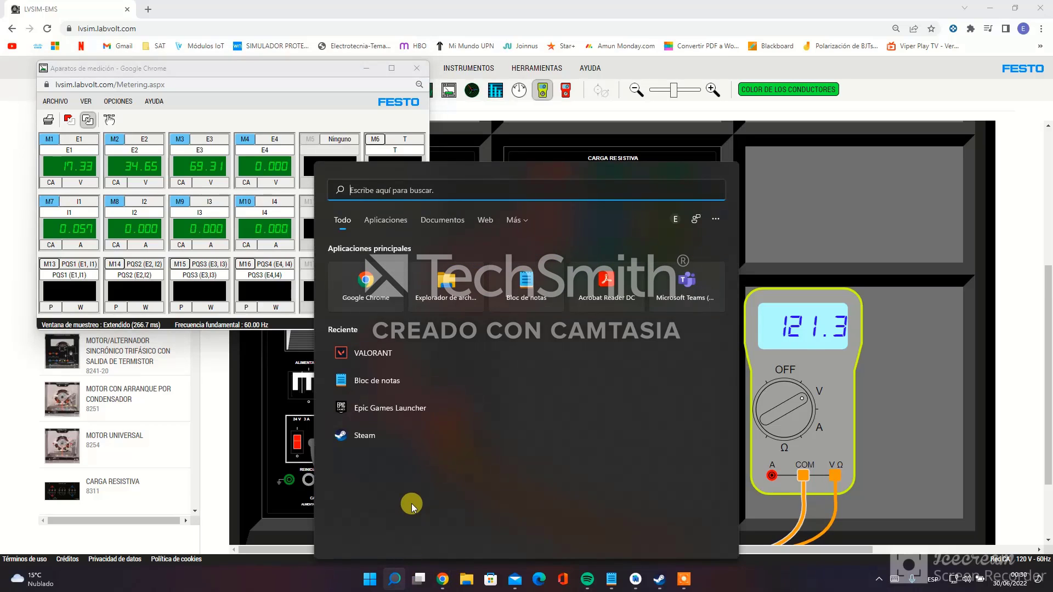
pyautogui.write('cal')
pyautogui.click(594, 357)
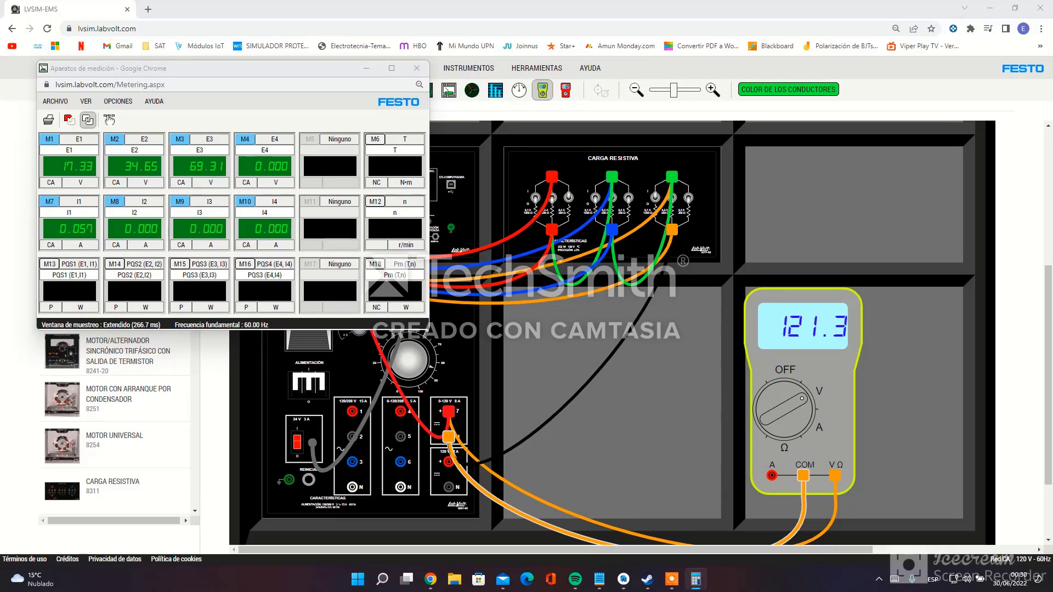
pyautogui.moveTo(1052, 33); pyautogui.dragTo(1052, 126)
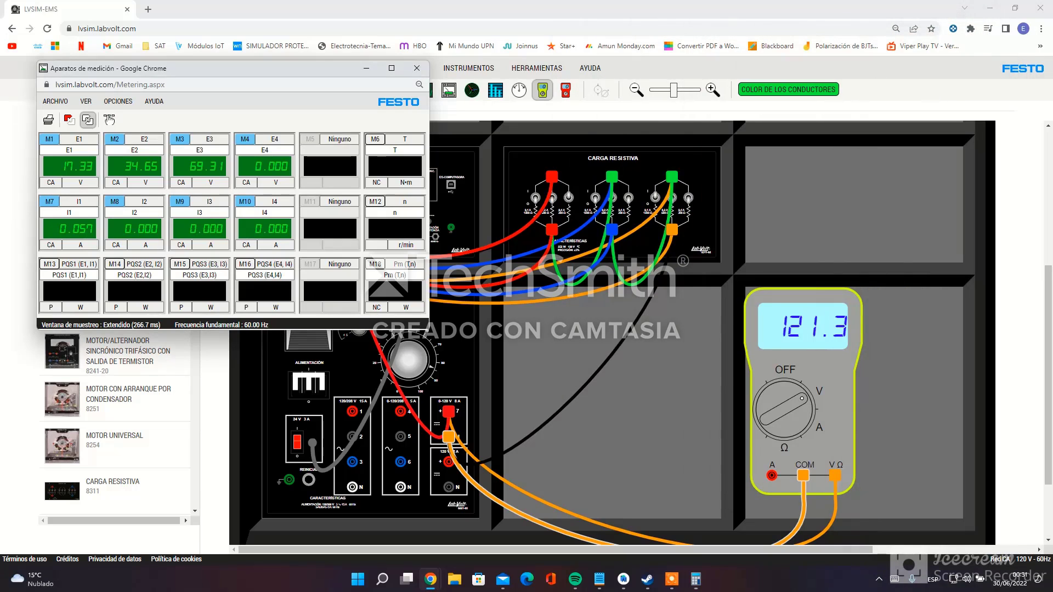
pyautogui.click(85, 170)
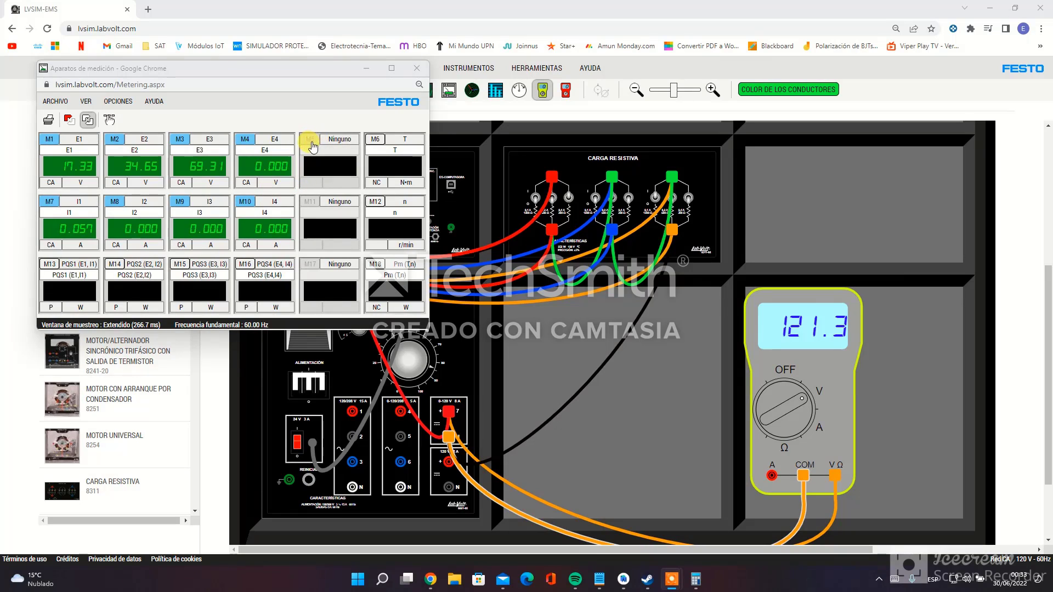
# Open the parameters of meter M5 and examine the input functions offered for each measurement type, from Tensión to Desfase.
pyautogui.click(339, 142)
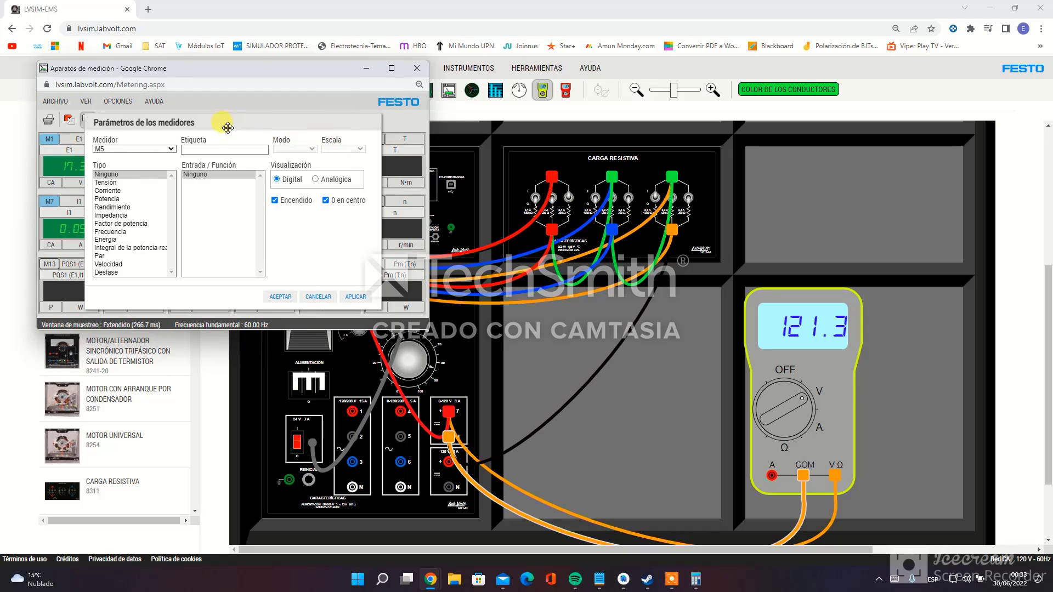
pyautogui.moveTo(228, 128); pyautogui.dragTo(229, 119)
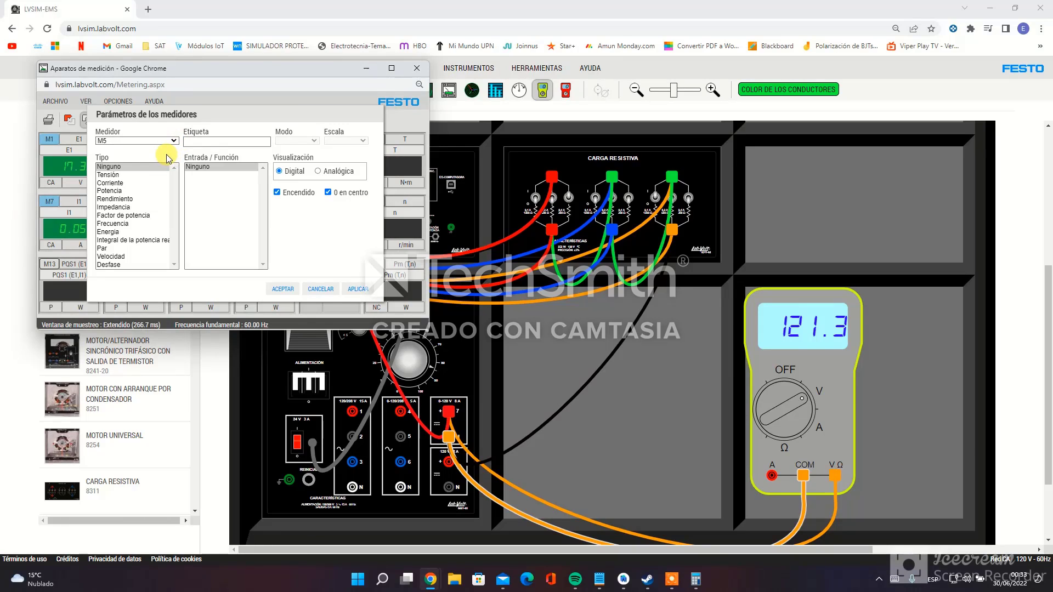
pyautogui.click(127, 175)
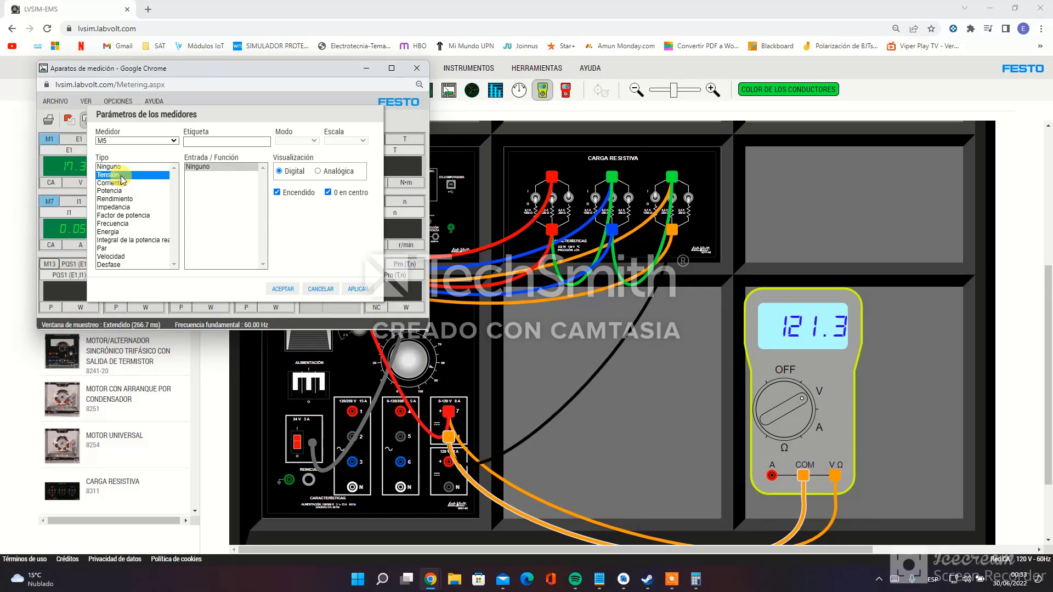
pyautogui.click(126, 183)
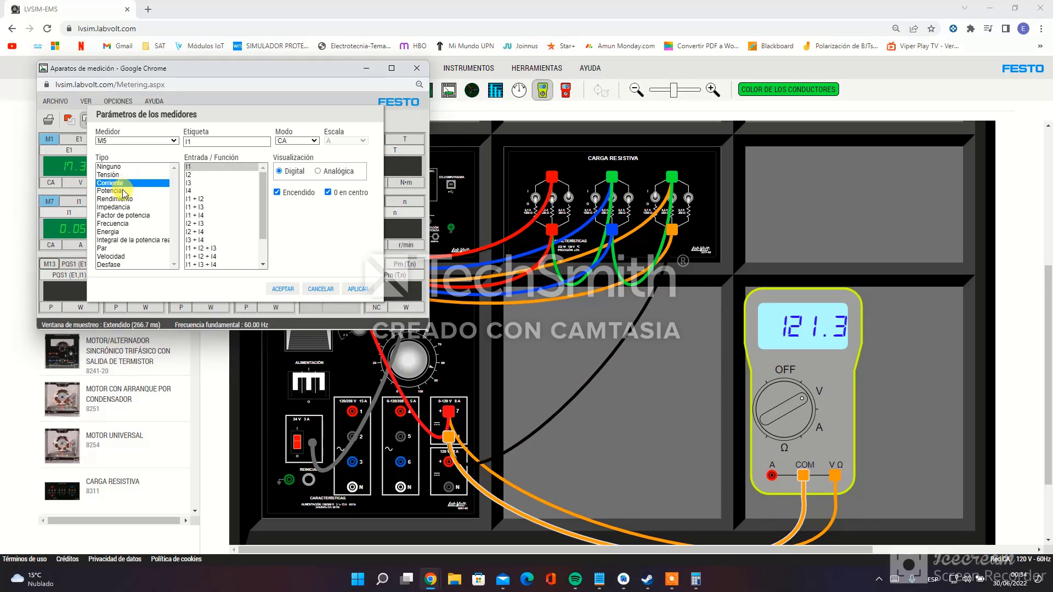
pyautogui.click(124, 191)
pyautogui.click(123, 199)
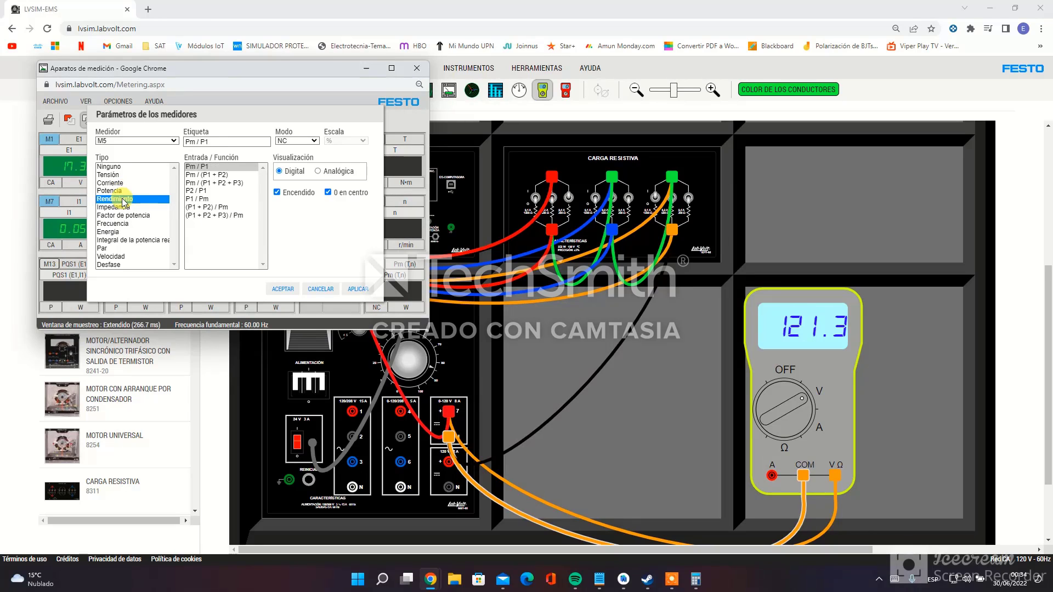
pyautogui.click(126, 208)
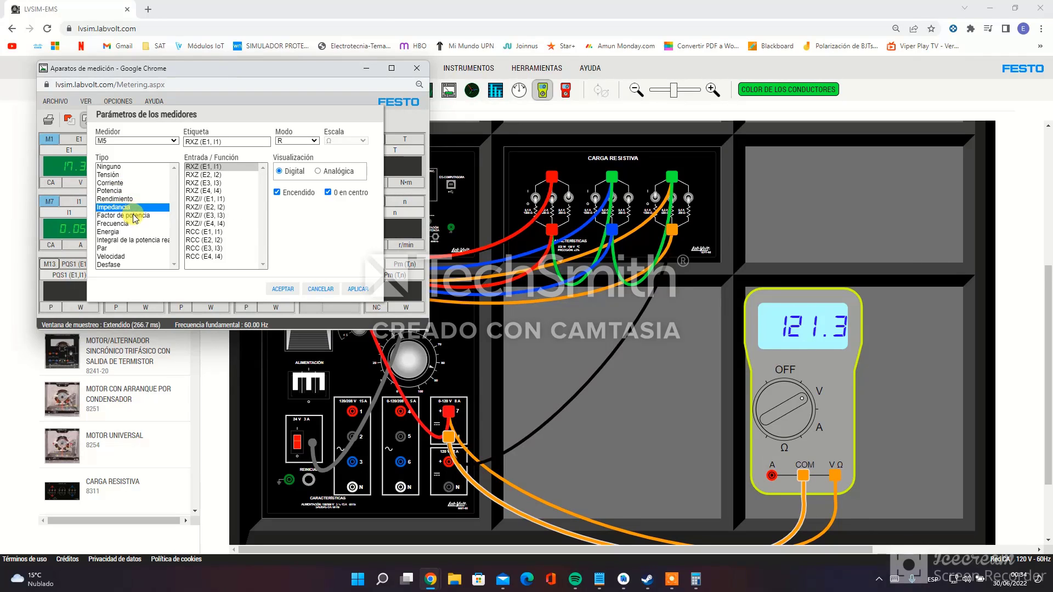
pyautogui.click(135, 216)
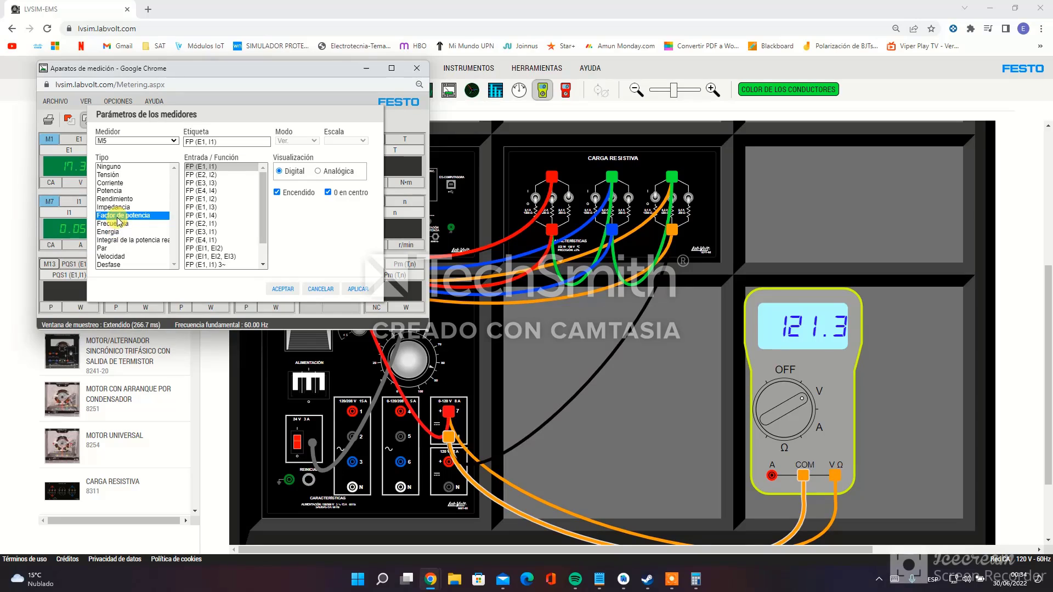
pyautogui.click(121, 224)
pyautogui.click(121, 233)
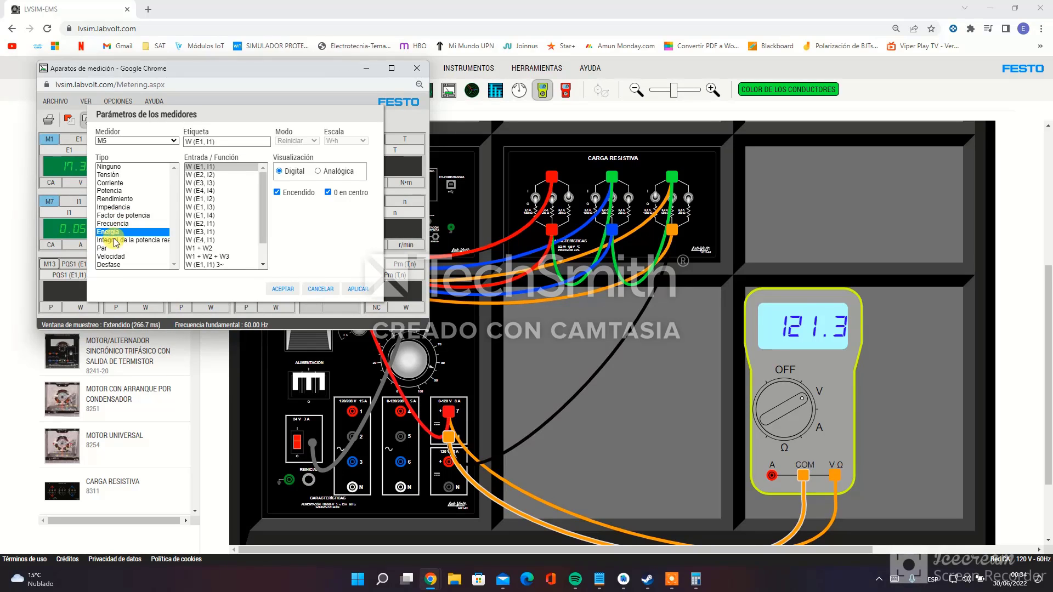
pyautogui.click(123, 241)
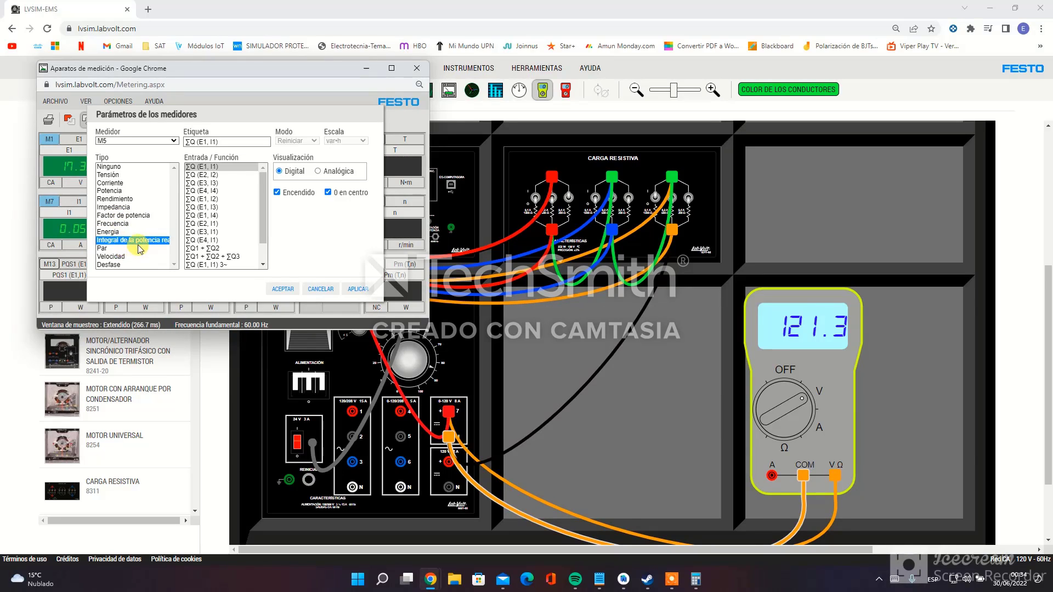
pyautogui.click(125, 249)
pyautogui.click(122, 257)
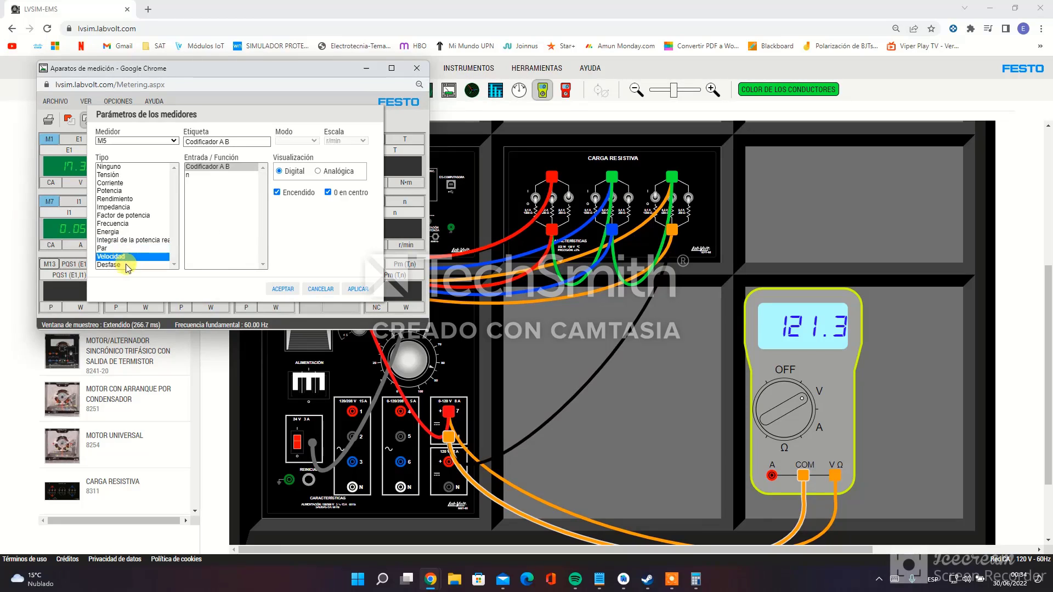
pyautogui.click(123, 266)
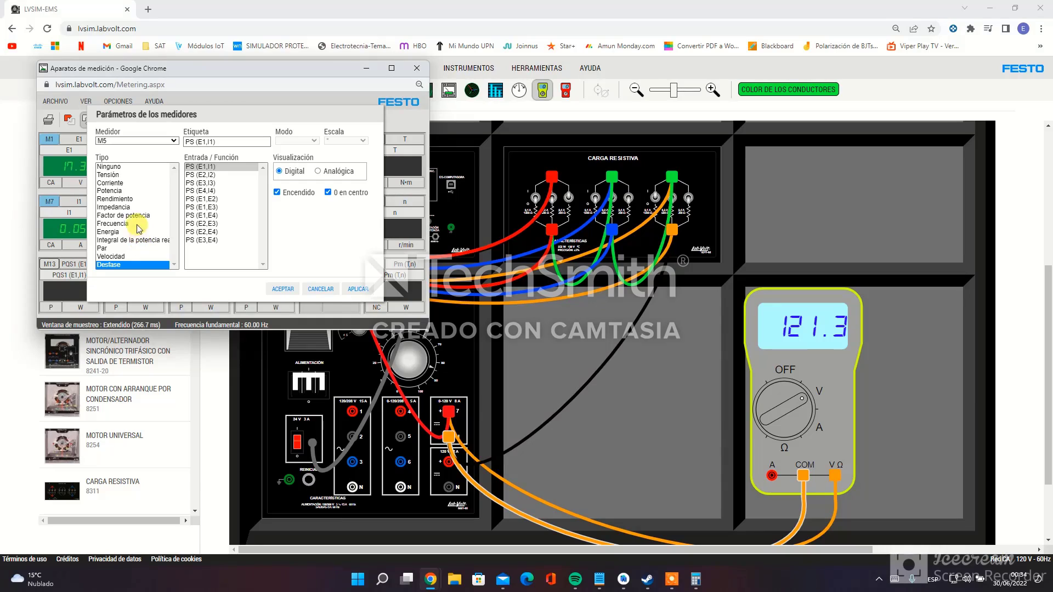
# Set meter M5 to type Potencia with the function PQS1 (E1, I1) and accept the parameters.
pyautogui.click(126, 191)
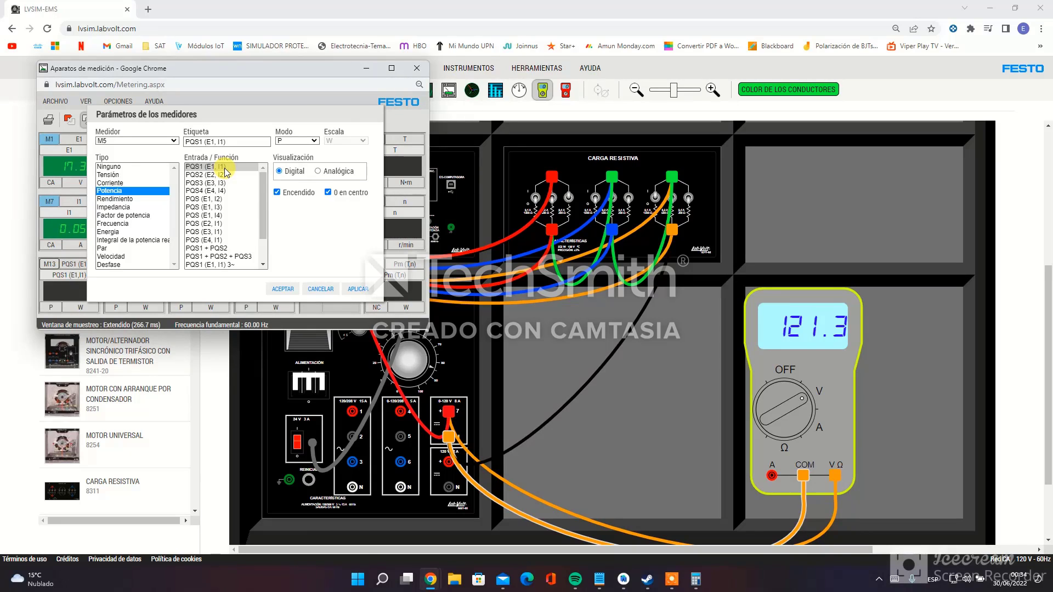
pyautogui.click(208, 200)
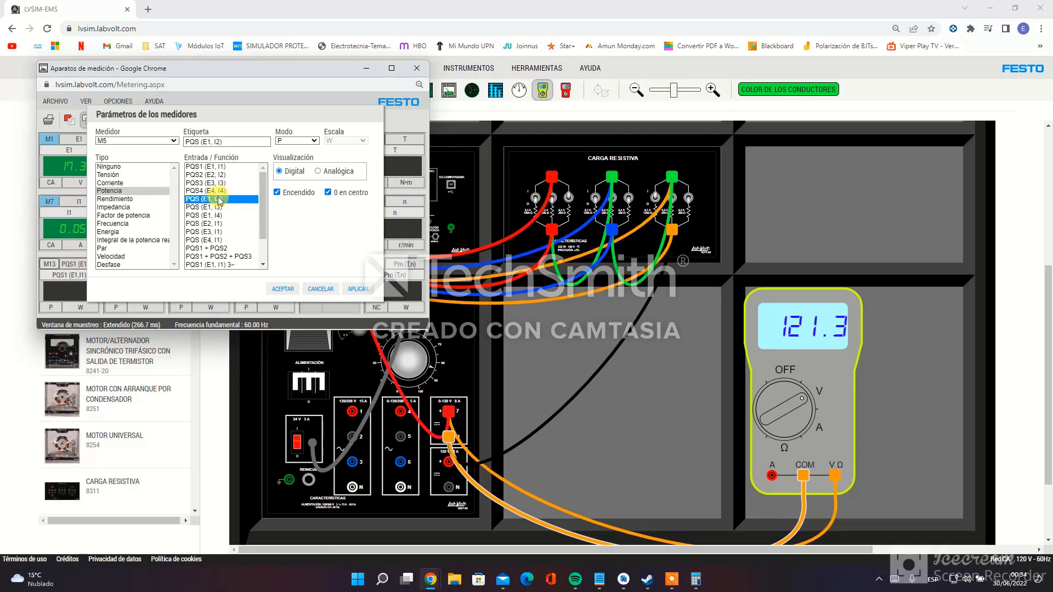
pyautogui.click(215, 167)
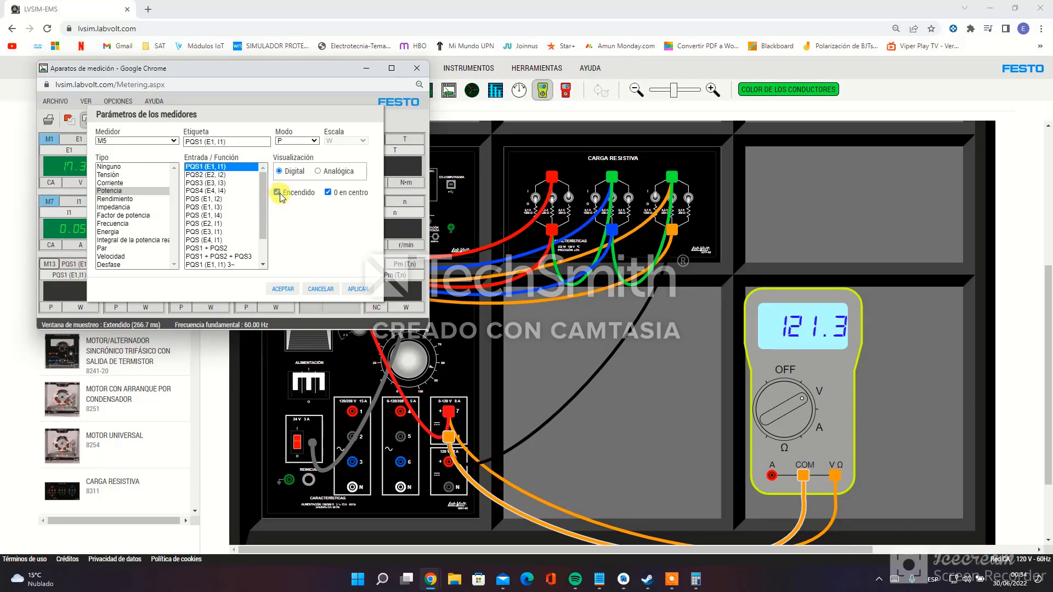
pyautogui.click(282, 289)
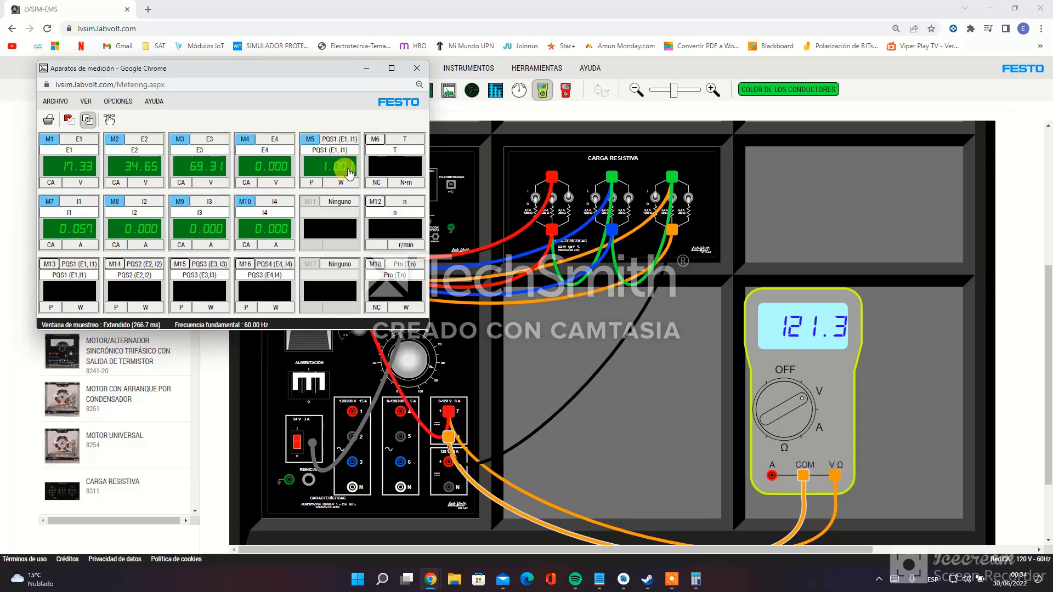
# Turn on meter M6 and set it to type Potencia with the function PQS (E2, I1).
pyautogui.click(375, 141)
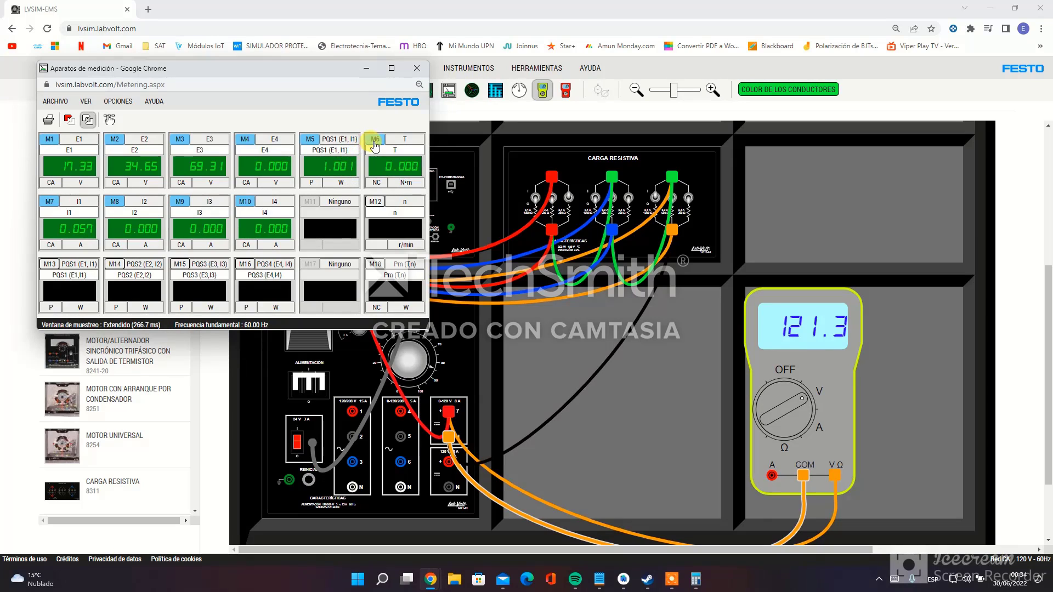
pyautogui.click(403, 139)
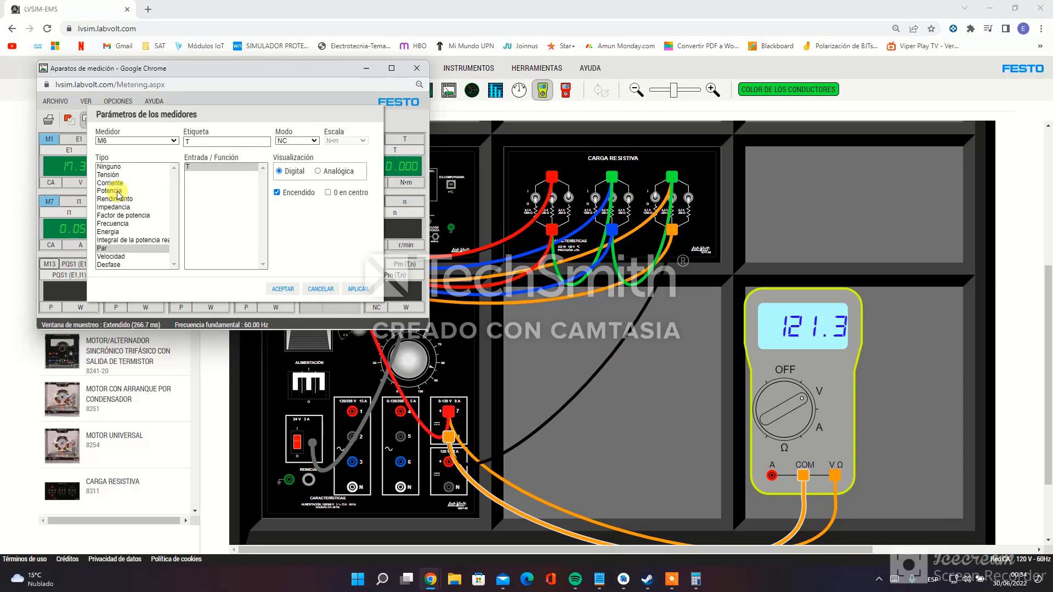
pyautogui.click(117, 191)
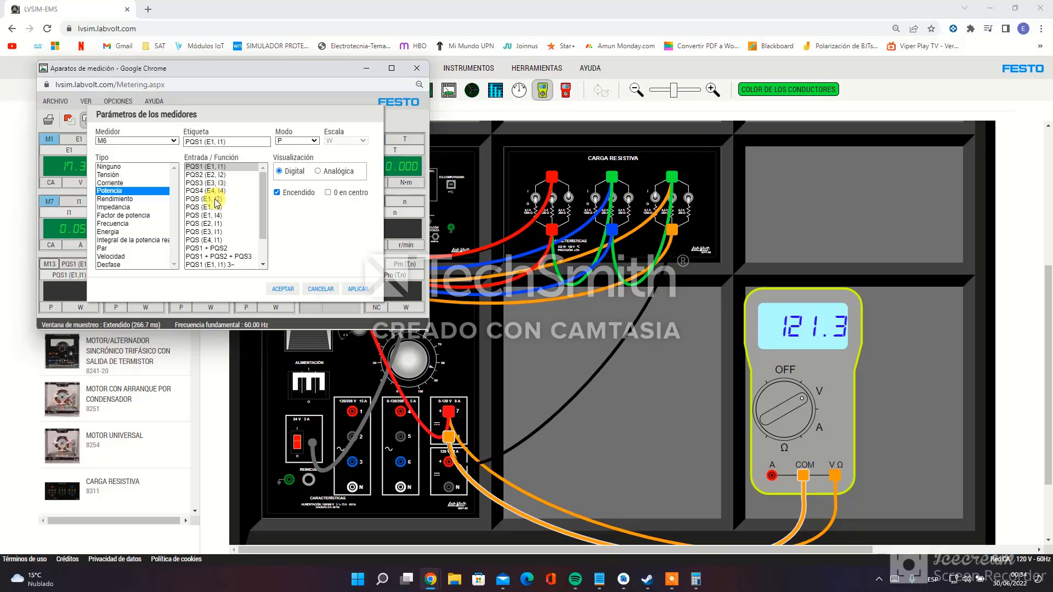
pyautogui.click(225, 224)
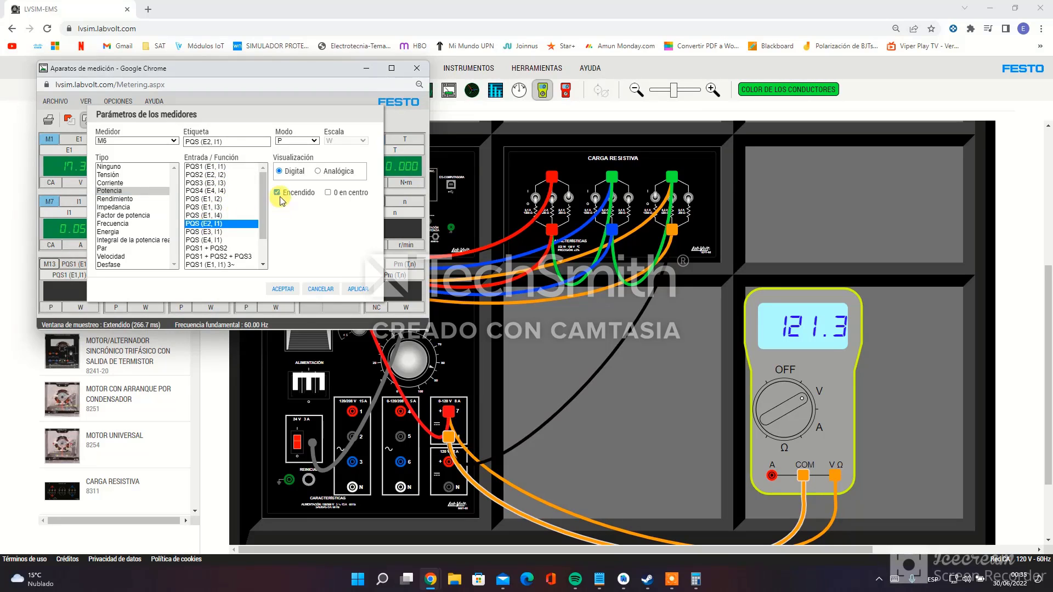
pyautogui.click(283, 289)
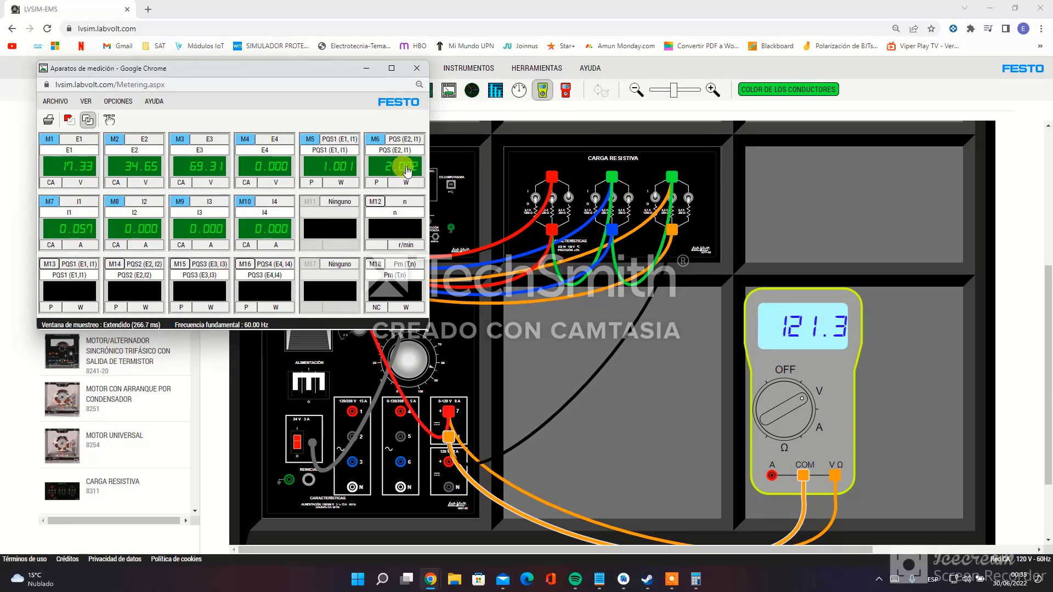
# Set meter M11 to type Potencia with the function PQS (E3, I1) and accept the parameters.
pyautogui.doubleClick(339, 202)
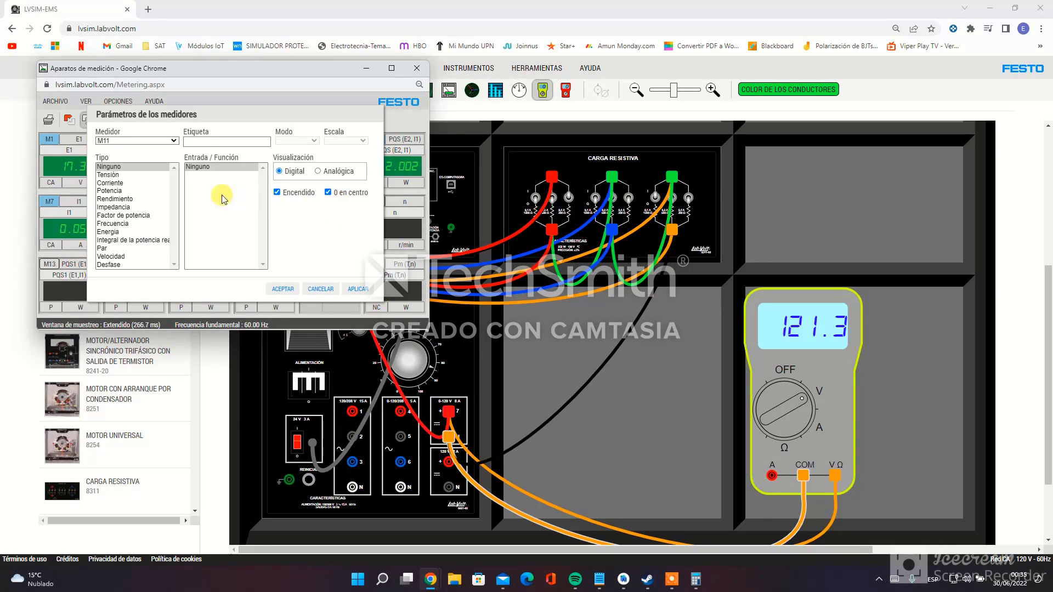
pyautogui.click(124, 191)
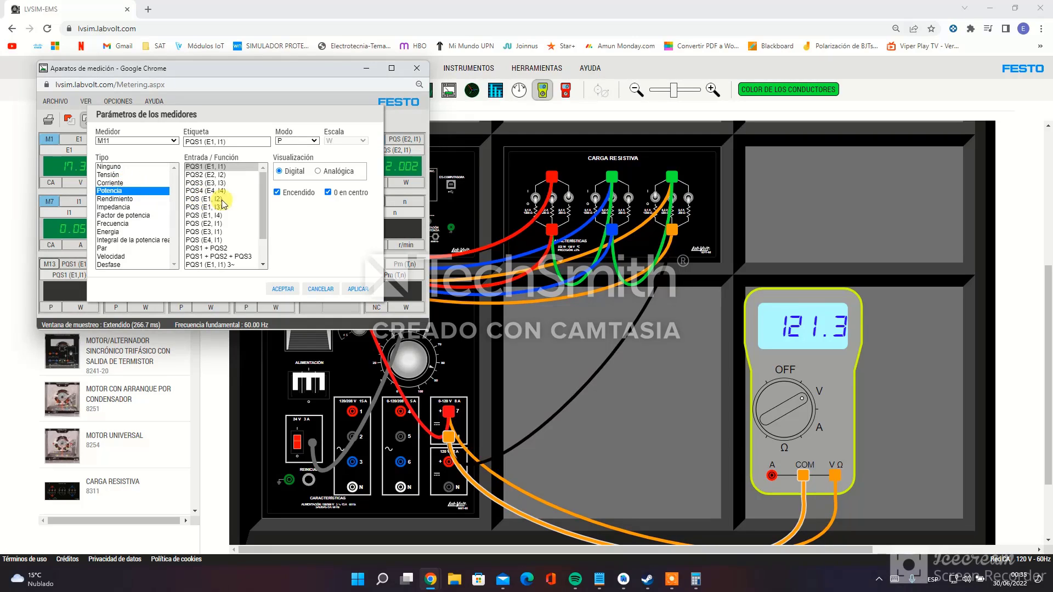
pyautogui.click(222, 232)
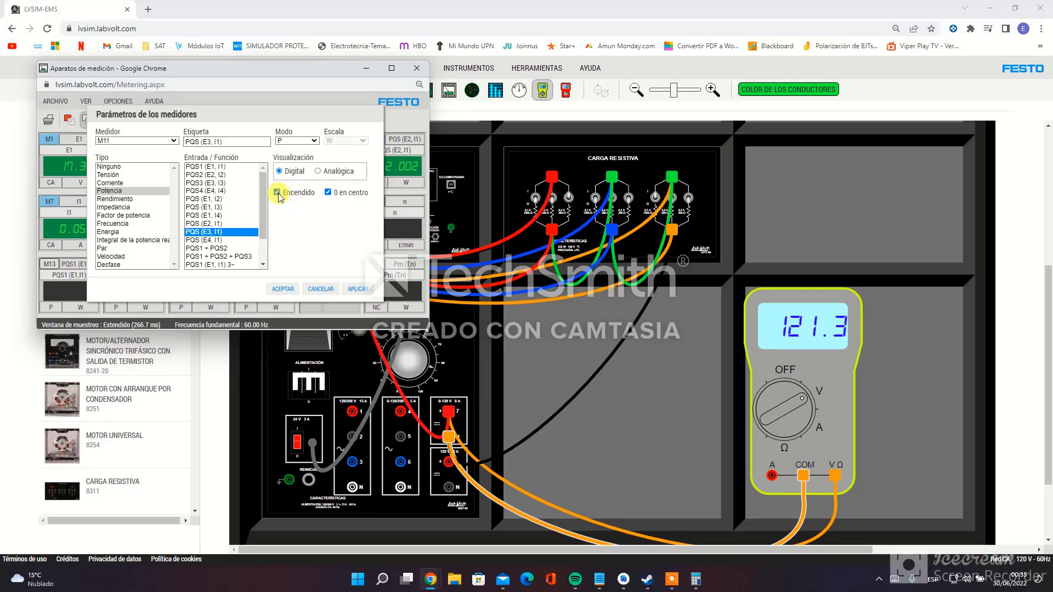
pyautogui.click(285, 289)
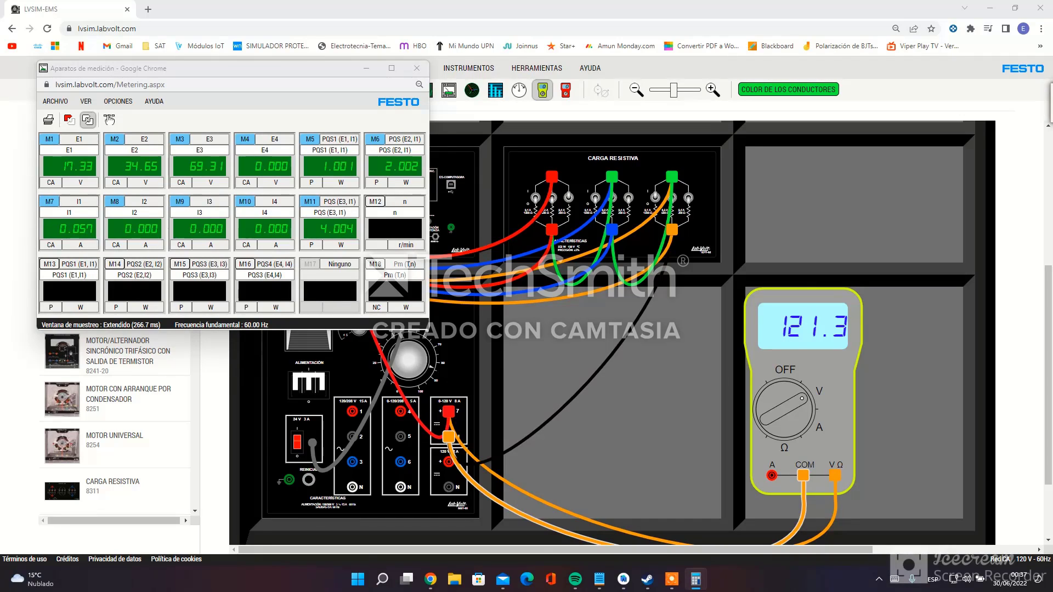
# Return from the calculator to the metering window and move it so the main toolbar is uncovered.
pyautogui.hotkey('alt', 'Tab')
pyautogui.hotkey('alt', 'Tab')
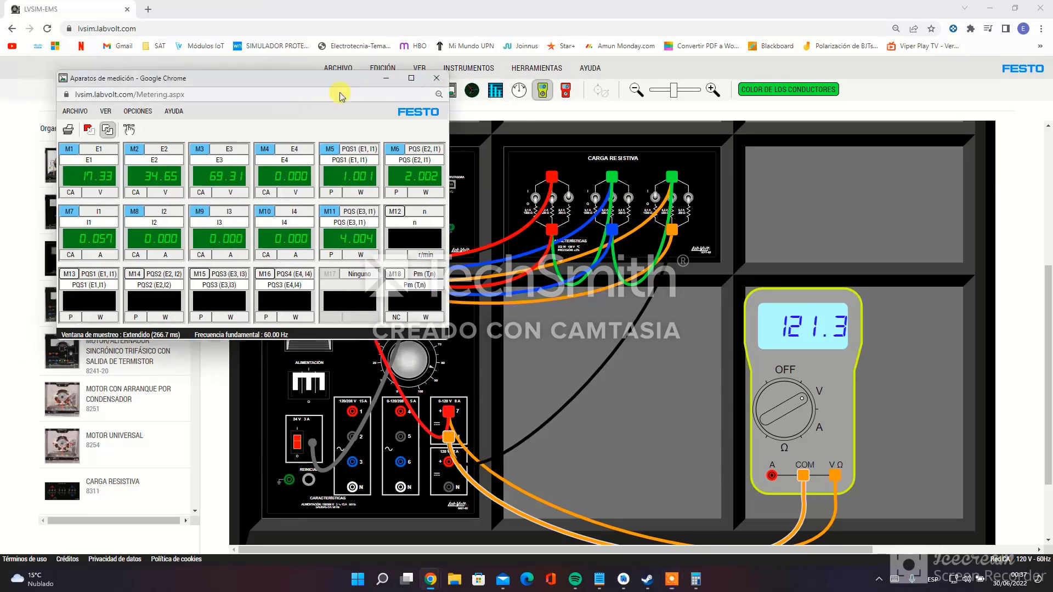
pyautogui.moveTo(317, 65); pyautogui.dragTo(365, 232)
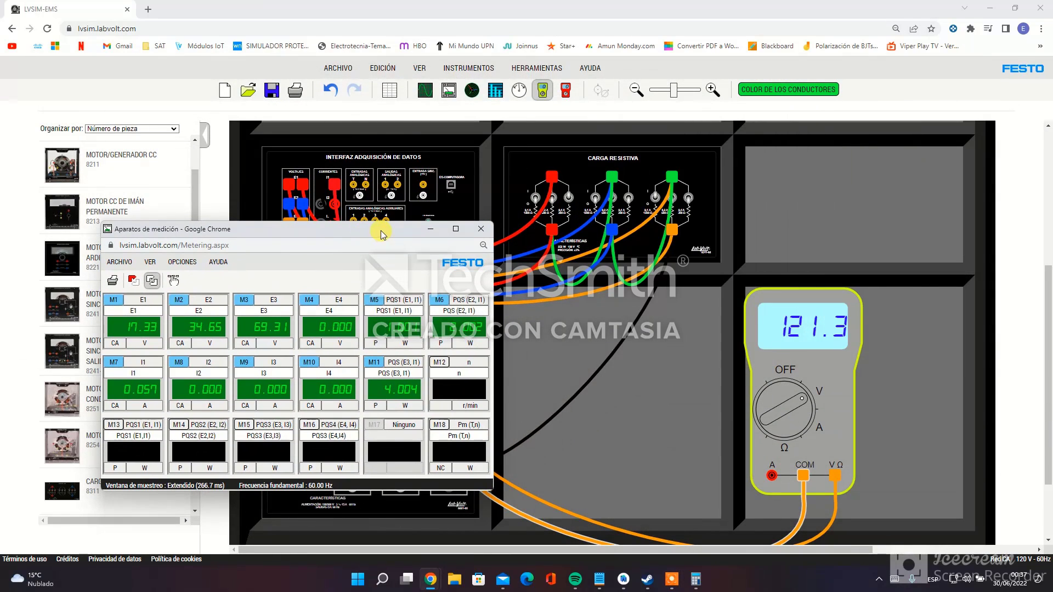